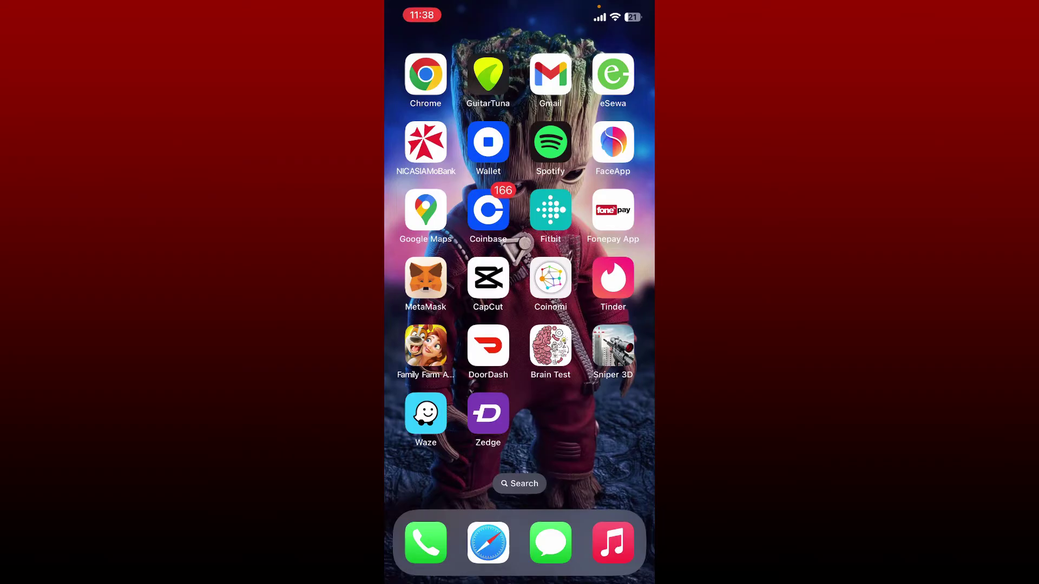
Accept Zedge's terms and open the Settings tab showing the sign-in options
{"action": "left_click", "coordinate": [487, 415]}
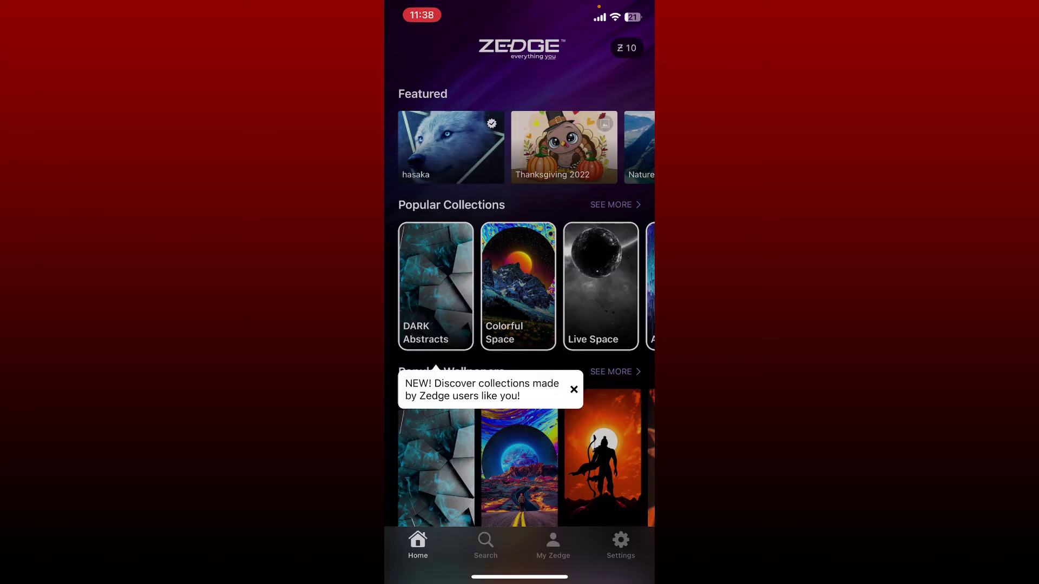
{"action": "scroll", "coordinate": [520, 309], "scroll_direction": "down", "scroll_amount": 10}
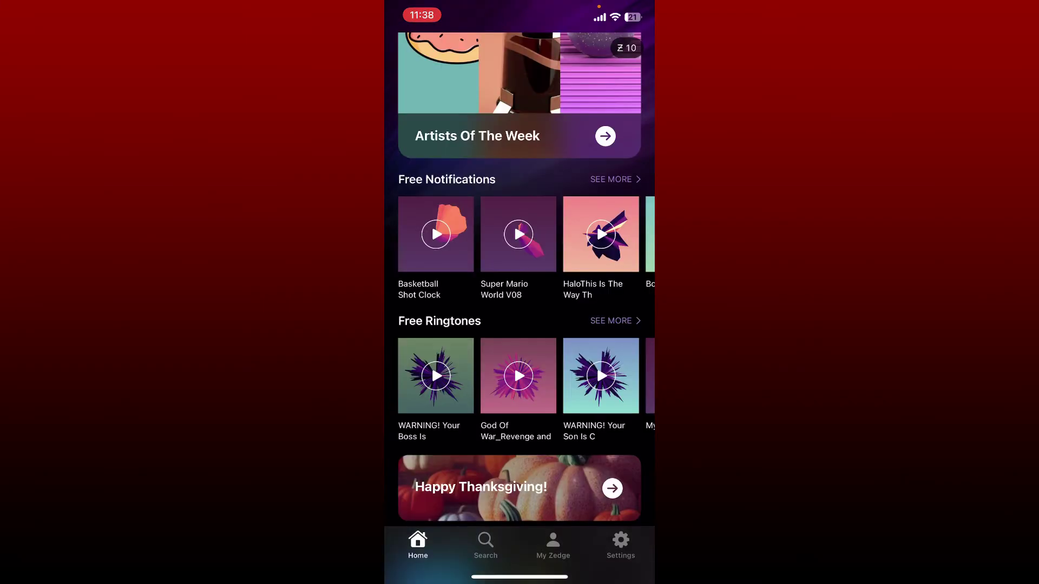
{"action": "scroll", "coordinate": [520, 309], "scroll_direction": "down", "scroll_amount": 5}
{"action": "scroll", "coordinate": [520, 308], "scroll_direction": "down", "scroll_amount": 3}
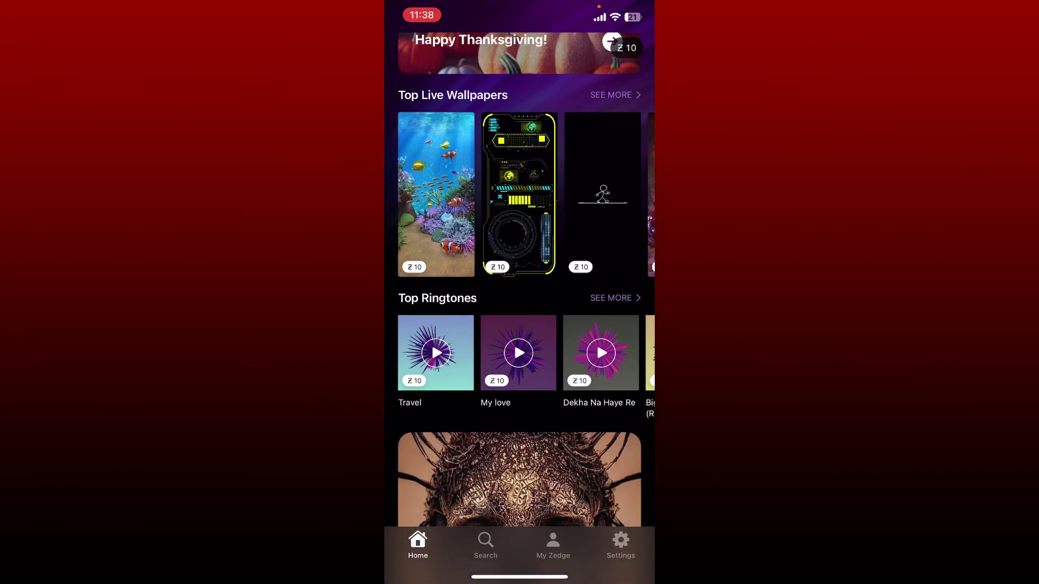
{"action": "left_click", "coordinate": [620, 544]}
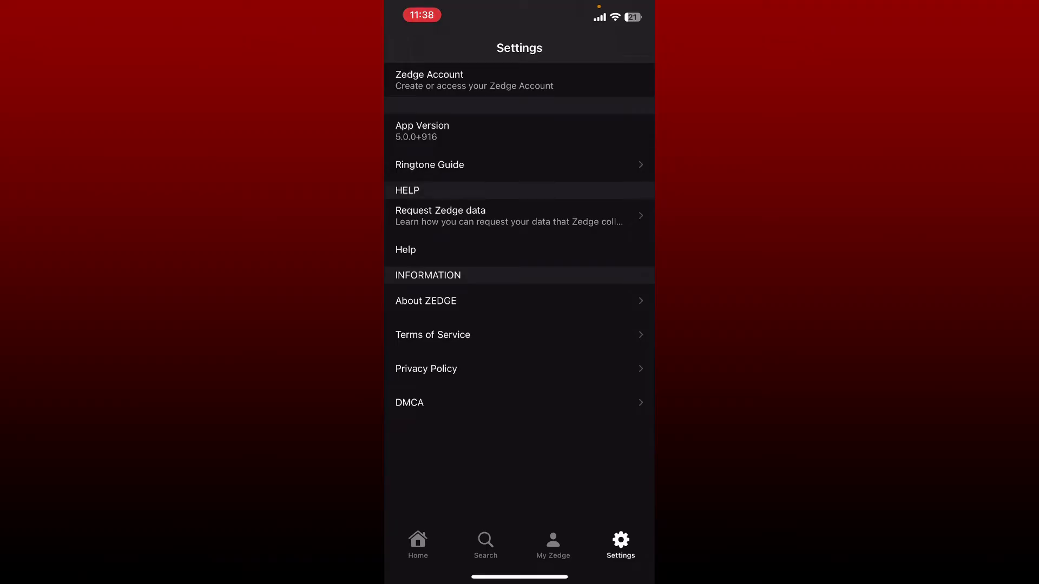
Submit an email address for Zedge account sign-up, then go to the Home Screen
{"action": "left_click", "coordinate": [475, 80]}
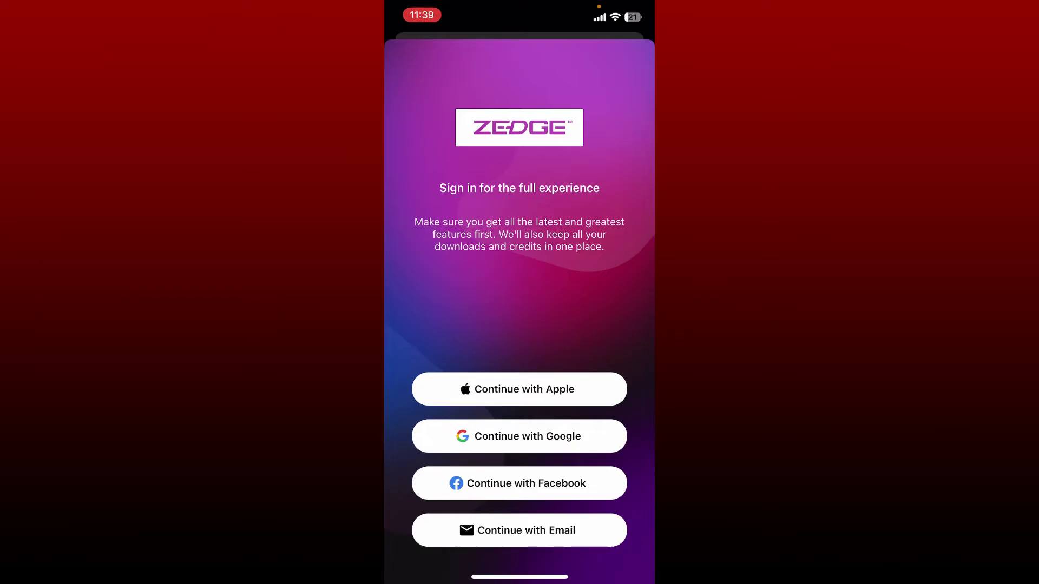
{"action": "left_click", "coordinate": [519, 530]}
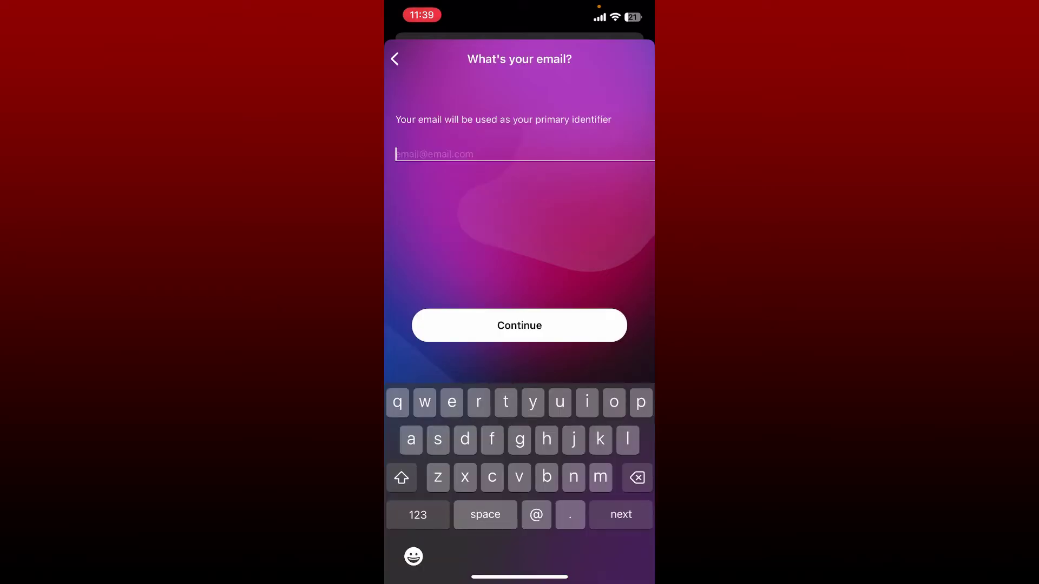
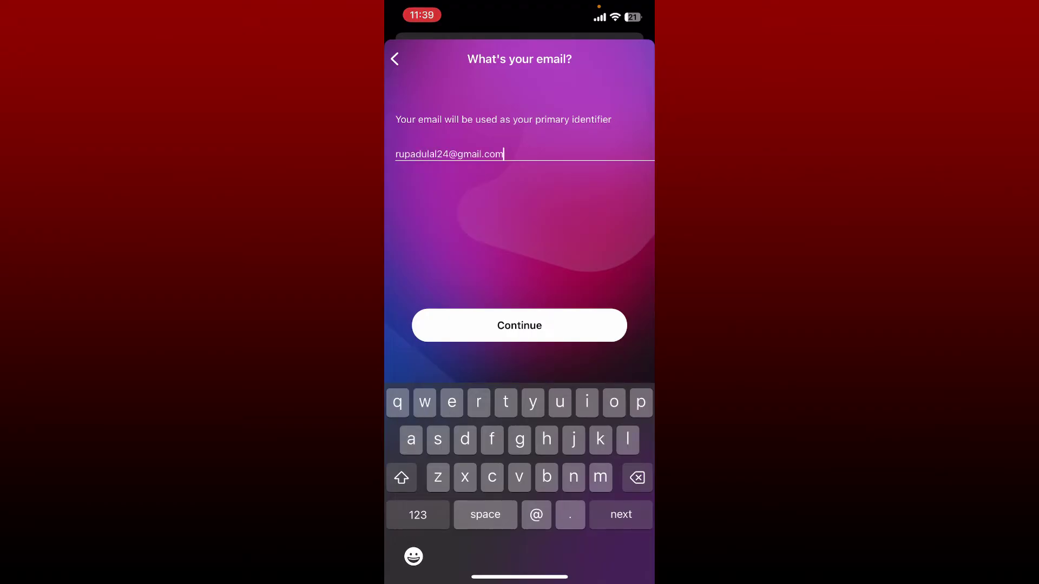
{"action": "key", "text": "Return"}
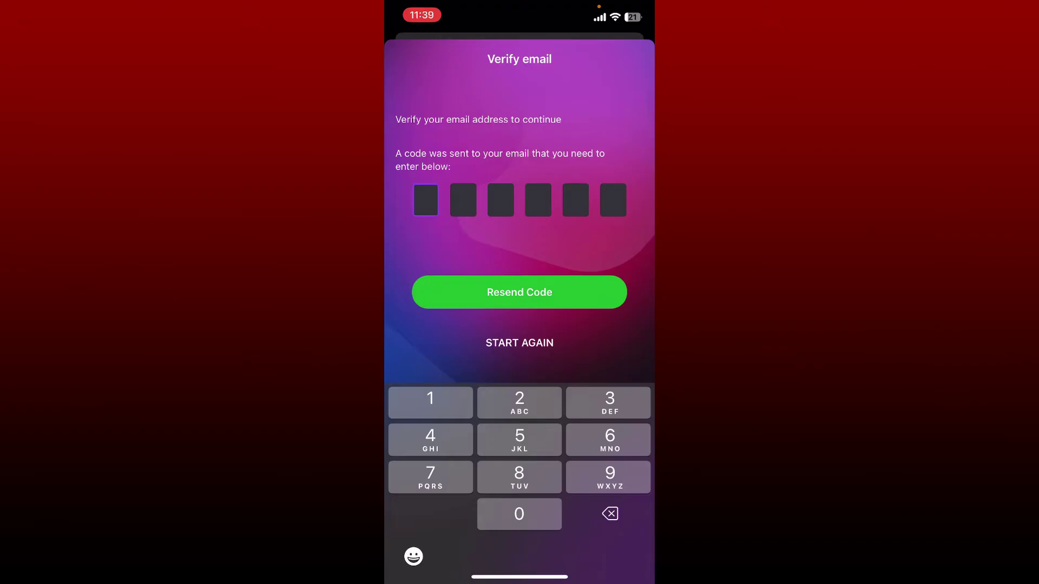
{"action": "left_click_drag", "start_coordinate": [519, 577], "coordinate": [520, 365]}
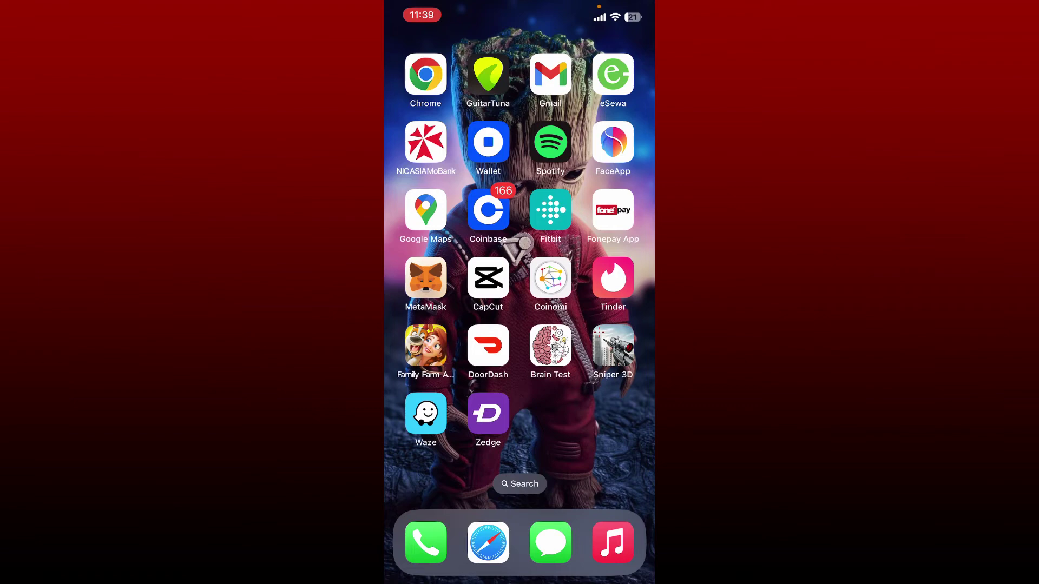
{"action": "left_click", "coordinate": [551, 74]}
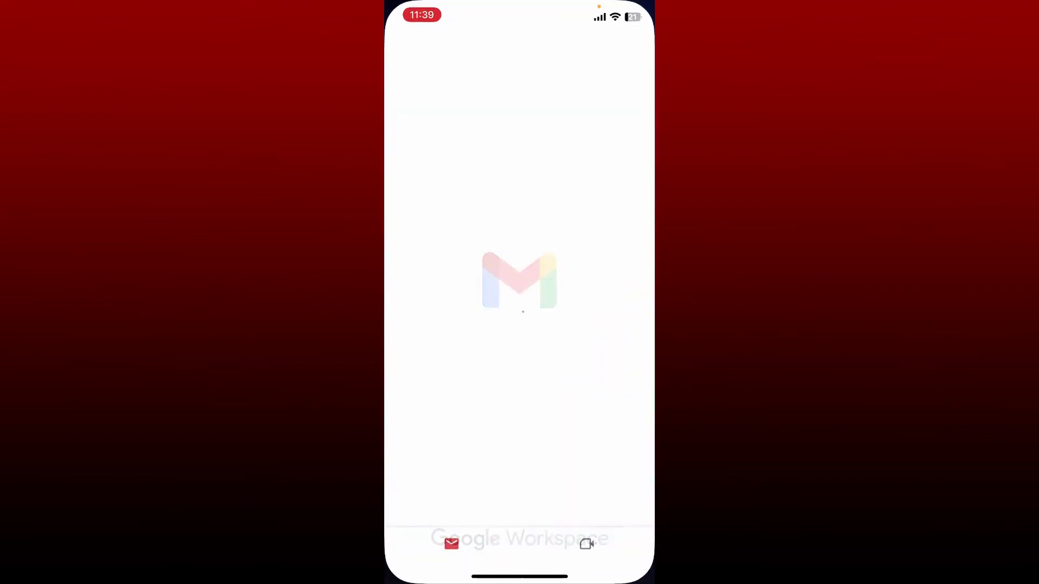
{"action": "left_click", "coordinate": [624, 55]}
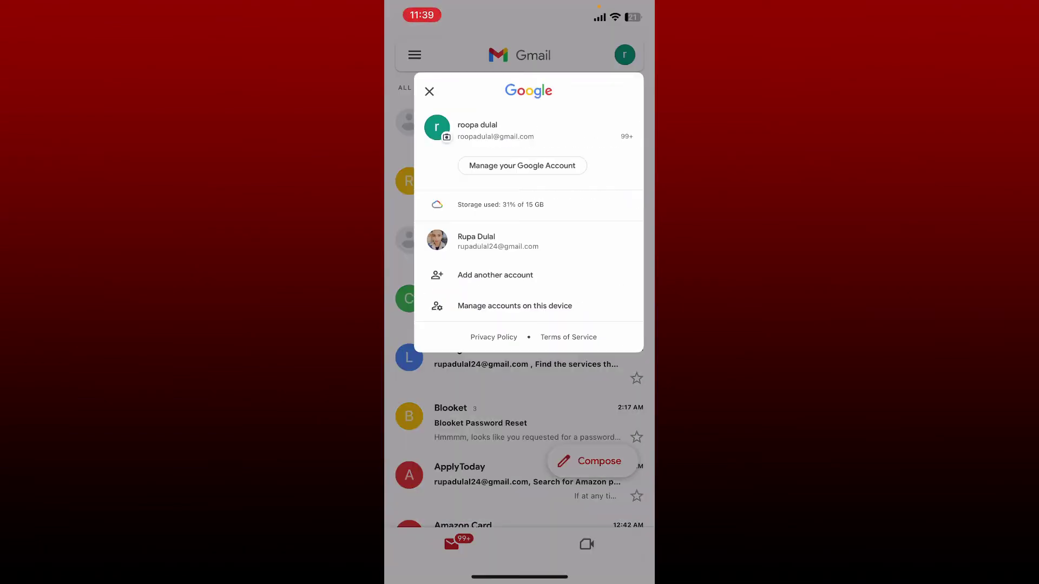
{"action": "left_click", "coordinate": [462, 260]}
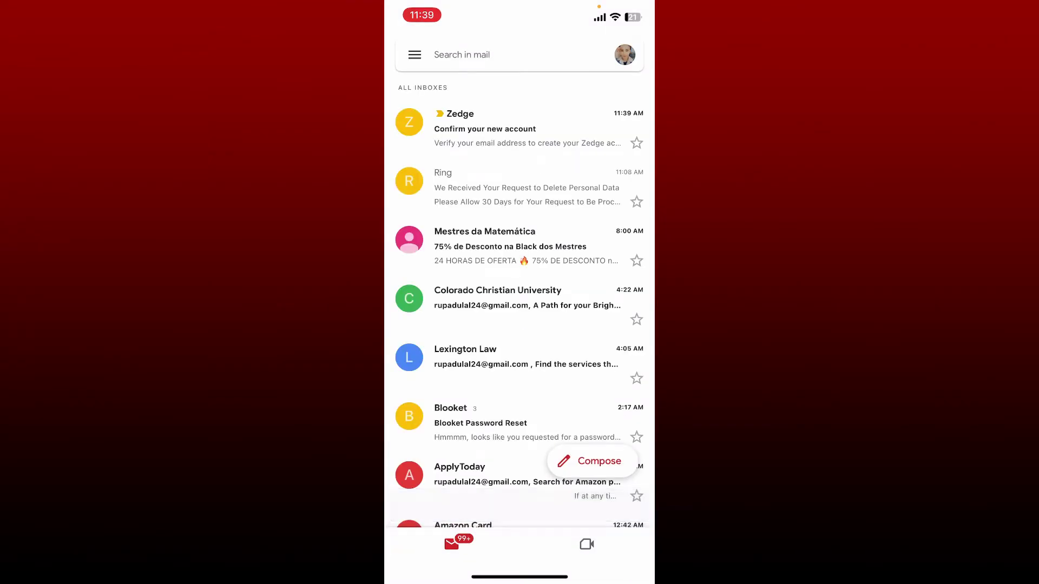
{"action": "left_click", "coordinate": [519, 129]}
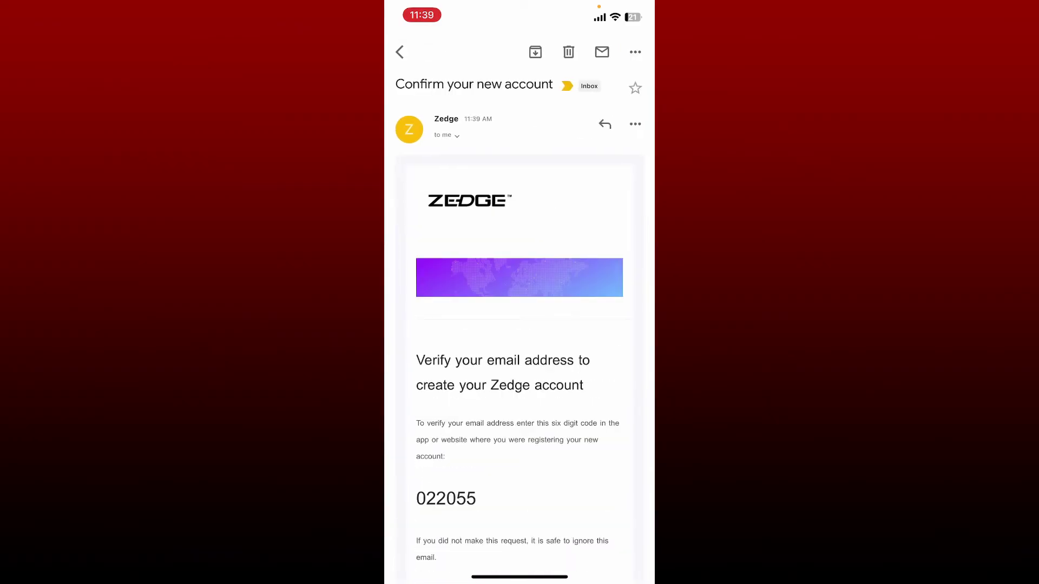
{"action": "scroll", "coordinate": [519, 325], "scroll_direction": "down", "scroll_amount": 2}
{"action": "left_click", "coordinate": [446, 355]}
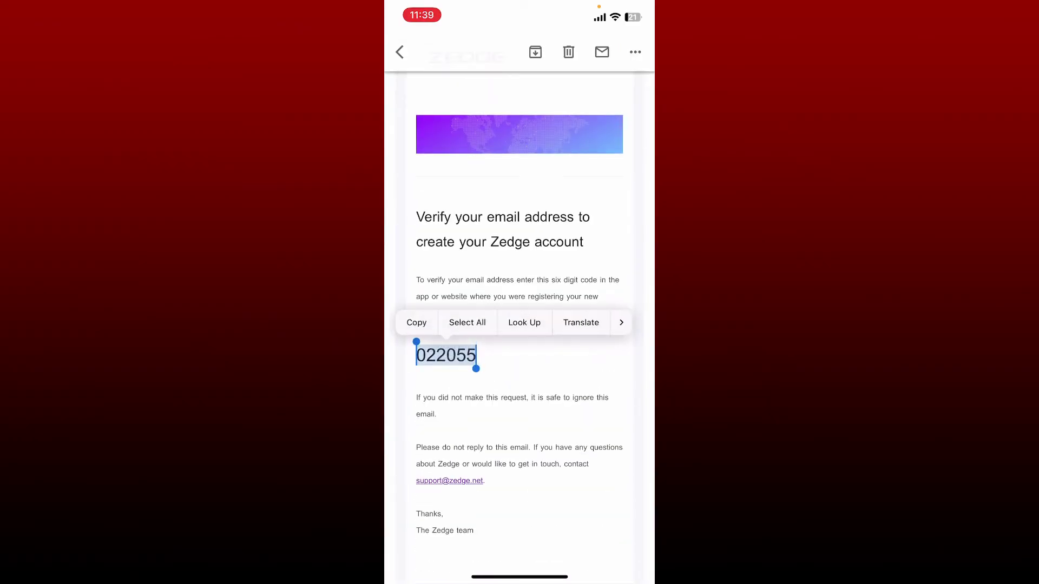
{"action": "left_click", "coordinate": [414, 322]}
{"action": "left_click_drag", "start_coordinate": [486, 577], "coordinate": [617, 576]}
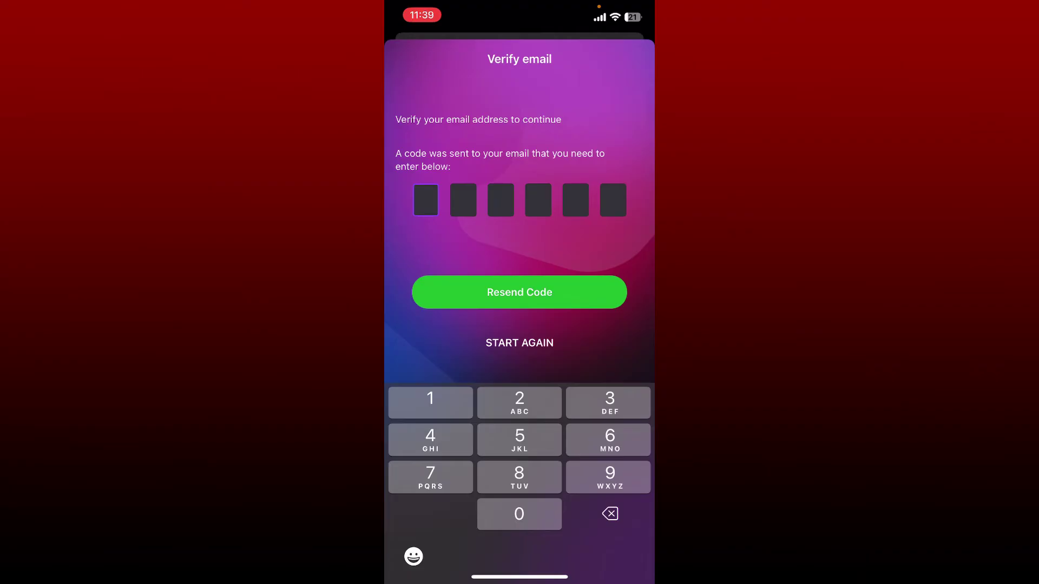
{"action": "left_click", "coordinate": [519, 201]}
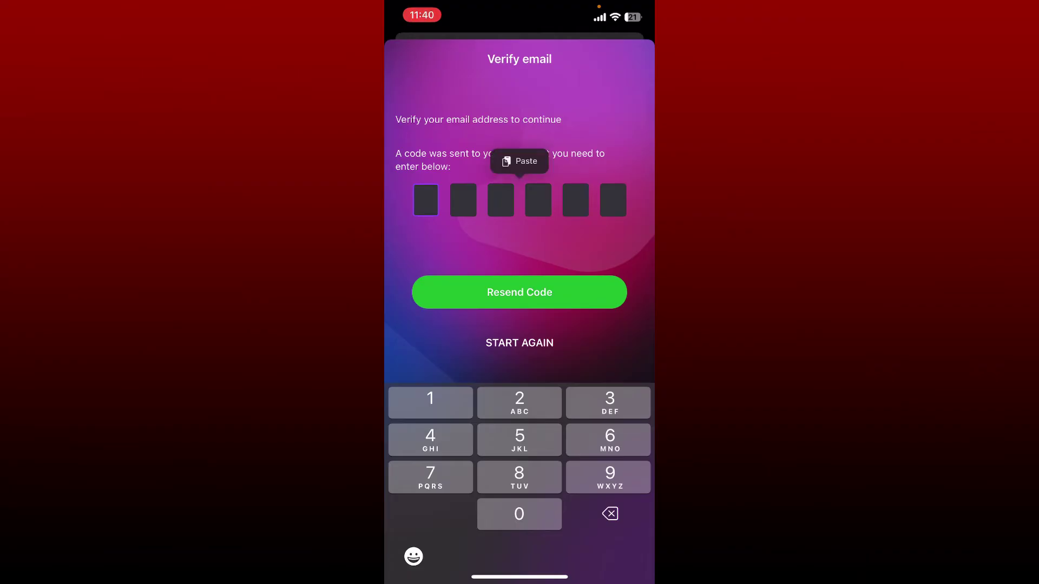
{"action": "left_click", "coordinate": [520, 161]}
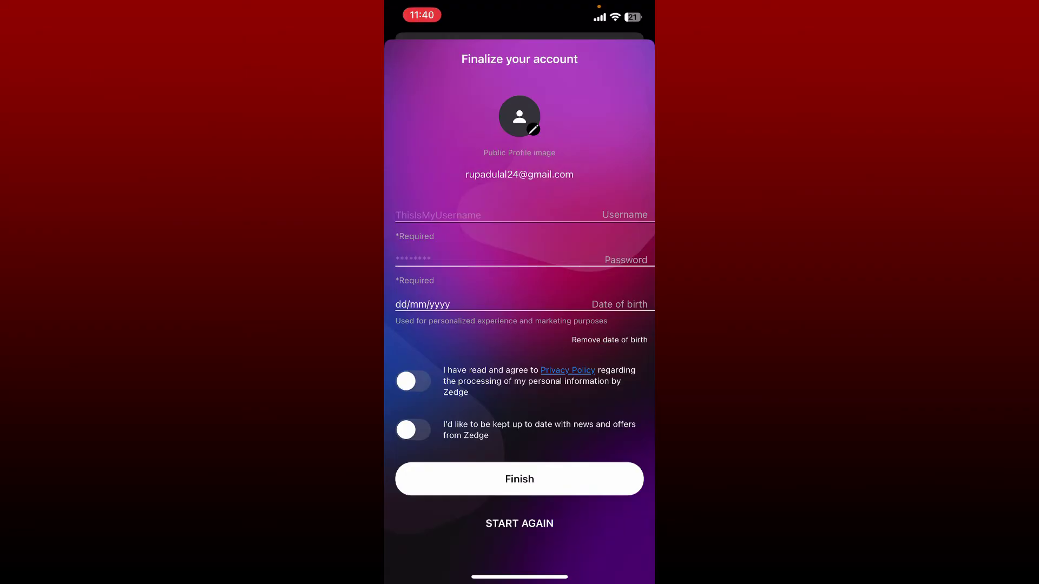
{"action": "left_click", "coordinate": [487, 215]}
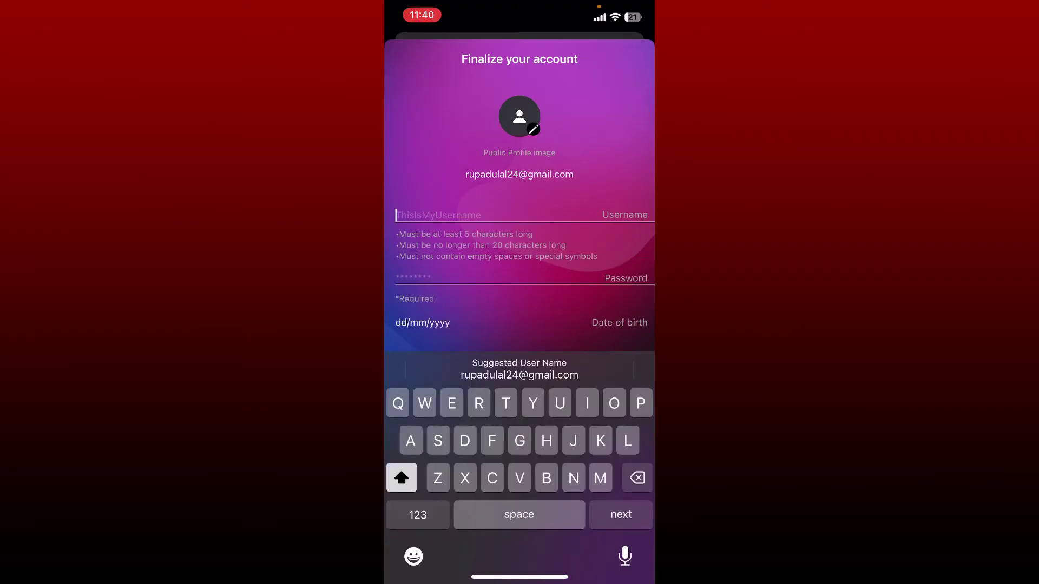
{"action": "key", "text": "Return"}
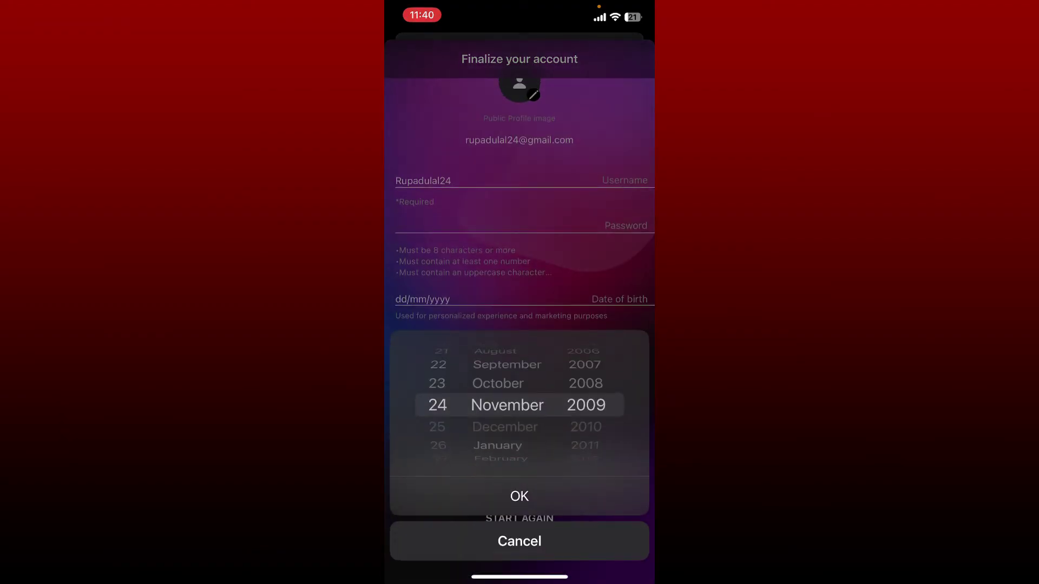
{"action": "scroll", "coordinate": [438, 404], "scroll_direction": "up", "scroll_amount": 3}
{"action": "scroll", "coordinate": [439, 405], "scroll_direction": "up", "scroll_amount": 5}
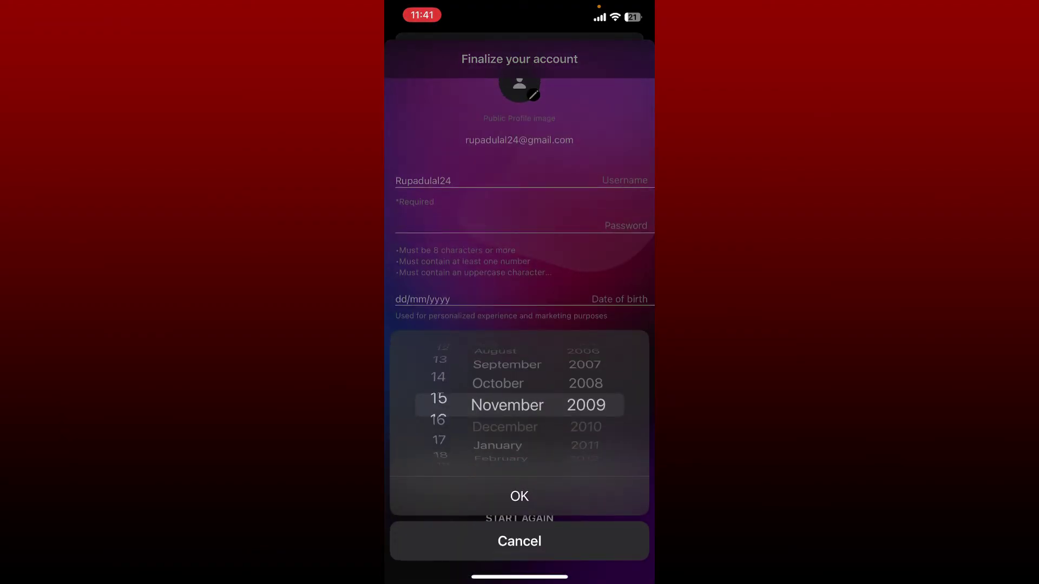
{"action": "scroll", "coordinate": [438, 405], "scroll_direction": "up", "scroll_amount": 2}
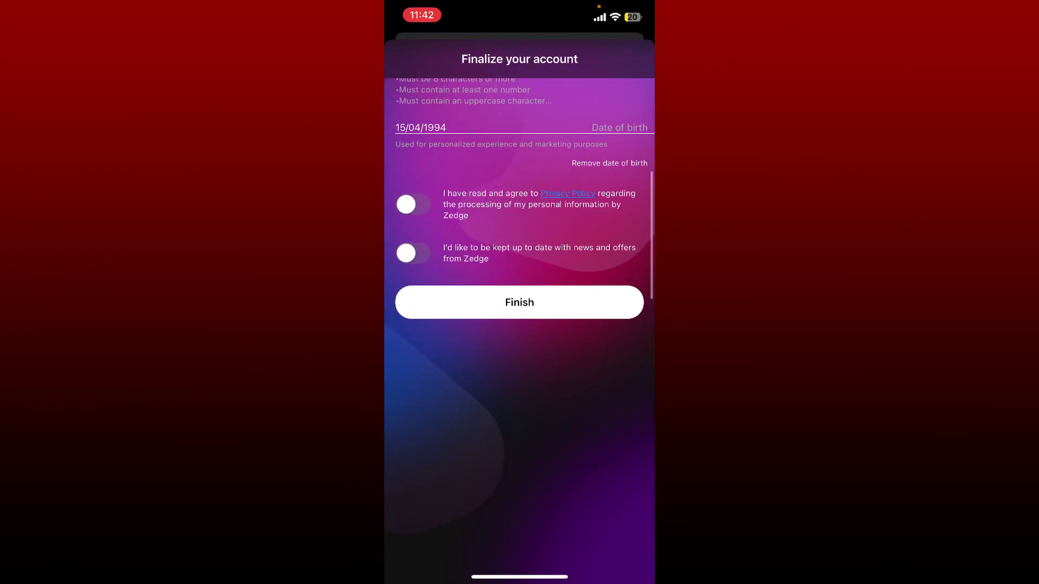
Agree to the Privacy Policy and leave the news and offers toggle off
{"action": "left_click", "coordinate": [413, 205]}
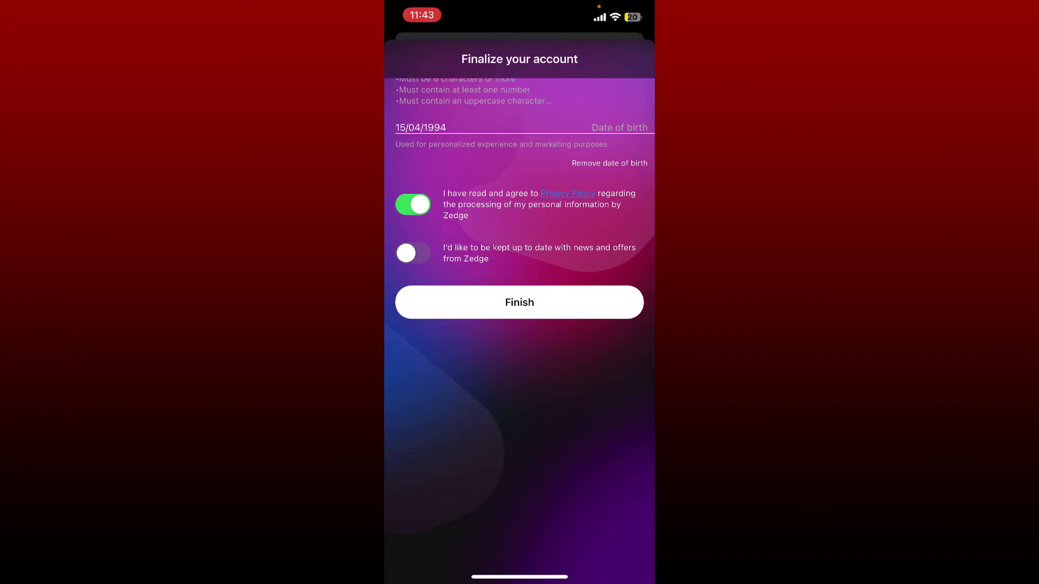
{"action": "left_click", "coordinate": [413, 253]}
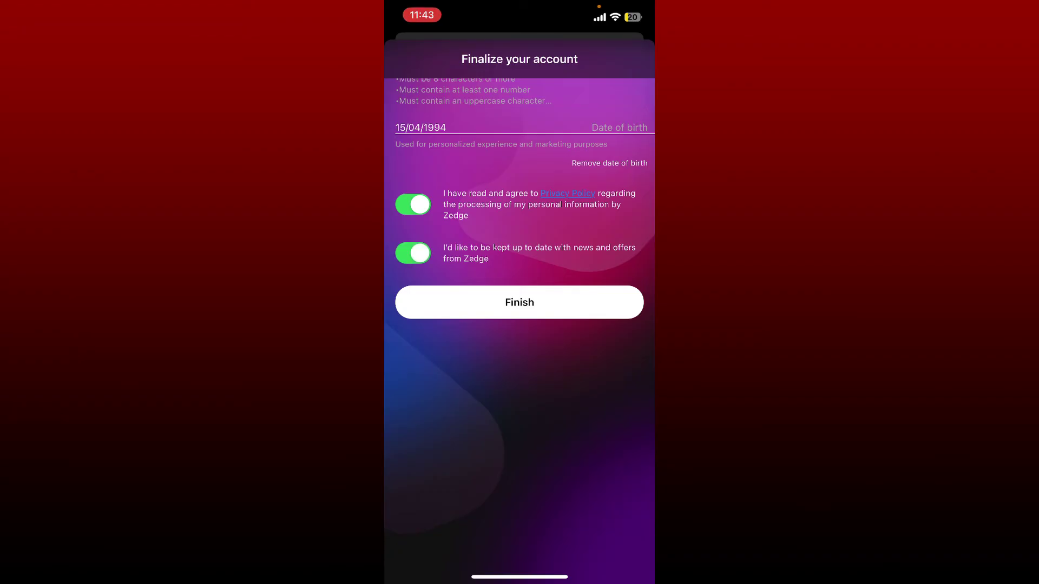
{"action": "left_click", "coordinate": [413, 254]}
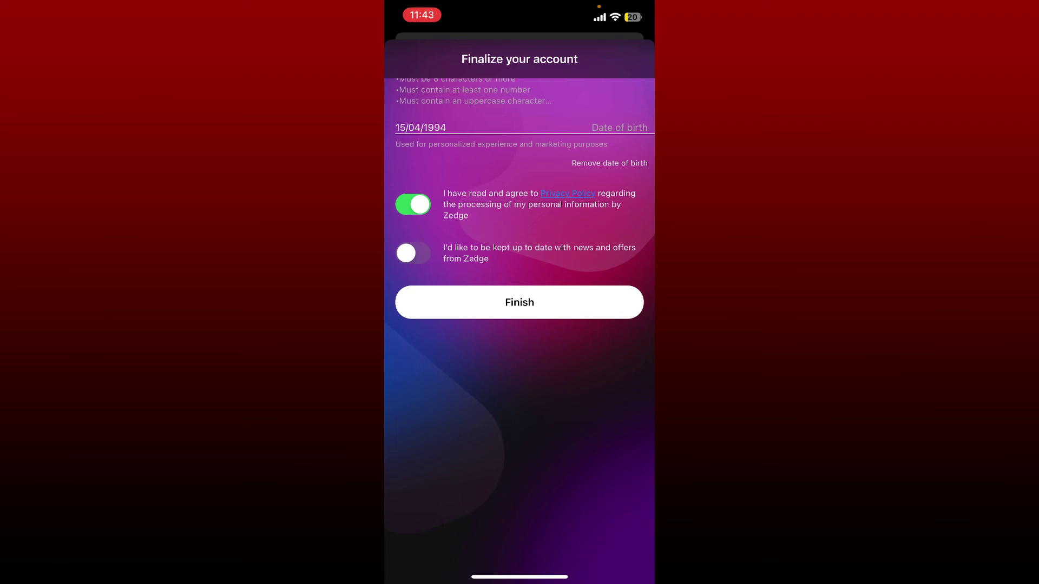
{"action": "left_click", "coordinate": [519, 302]}
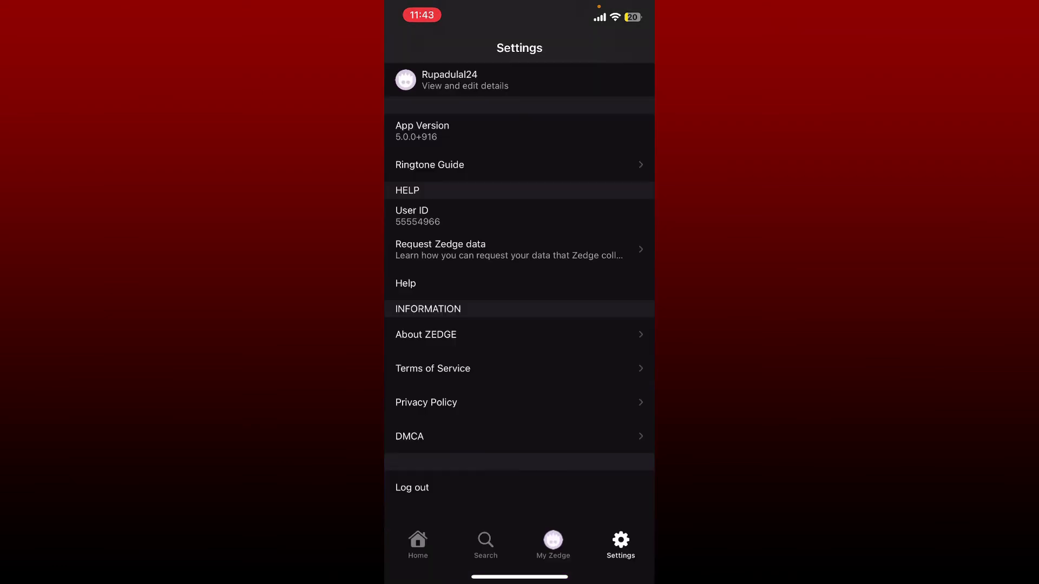
{"action": "scroll", "coordinate": [520, 293], "scroll_direction": "up", "scroll_amount": 3}
{"action": "left_click", "coordinate": [418, 543]}
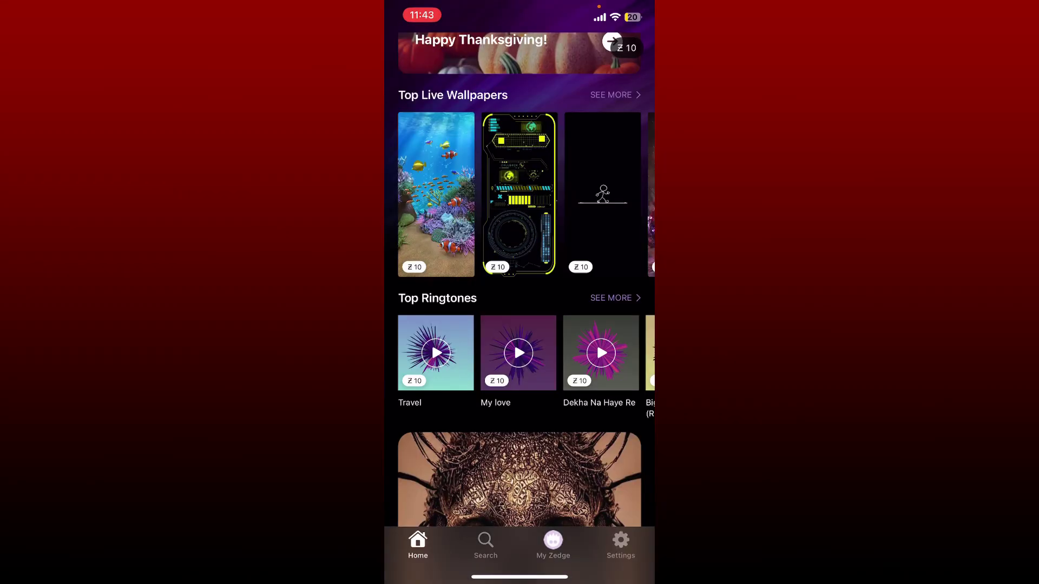
{"action": "scroll", "coordinate": [519, 325], "scroll_direction": "up", "scroll_amount": 10}
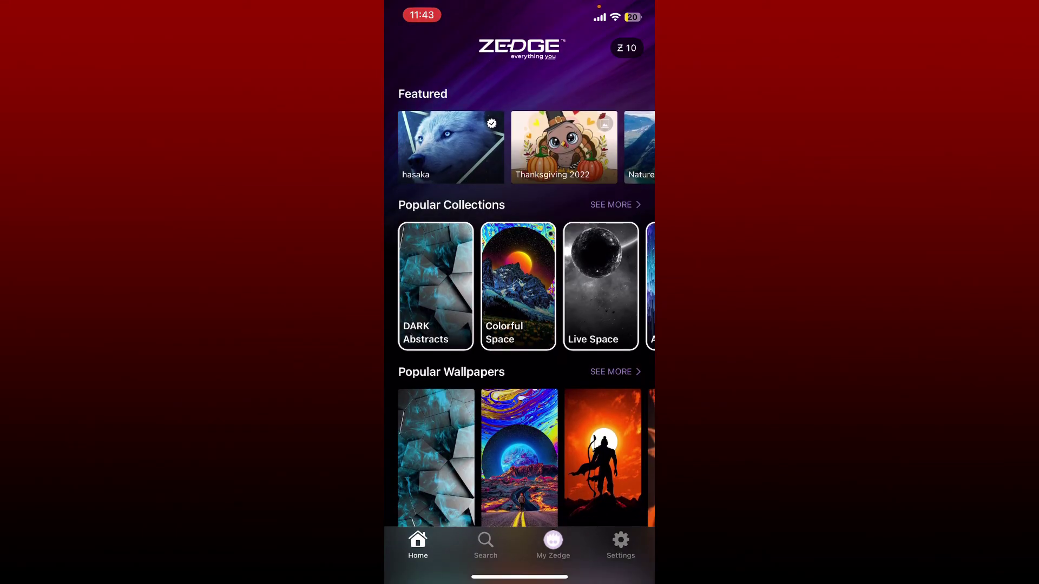
{"action": "scroll", "coordinate": [520, 325], "scroll_direction": "down", "scroll_amount": 3}
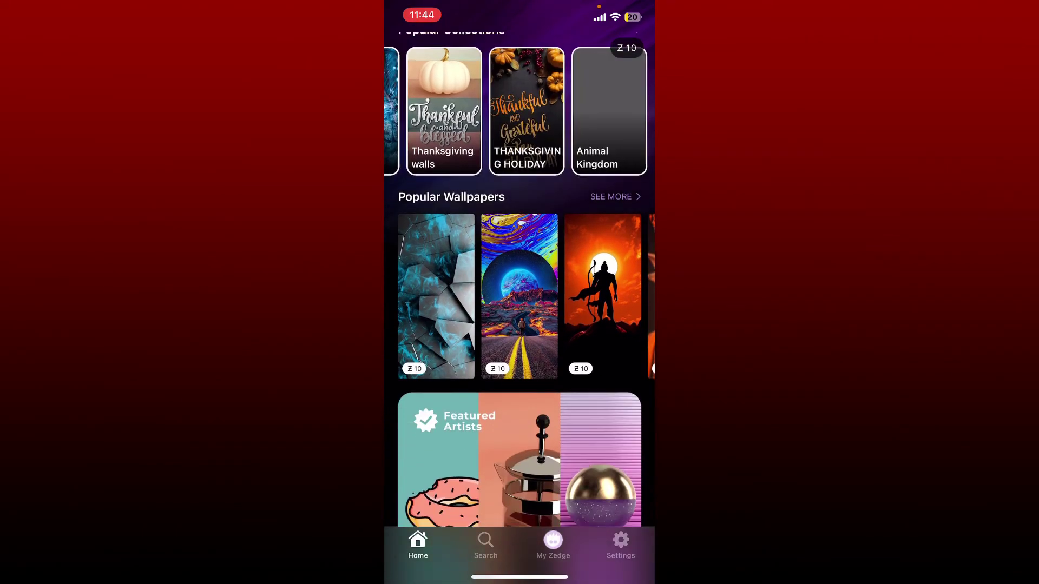
{"action": "scroll", "coordinate": [519, 325], "scroll_direction": "up", "scroll_amount": 1}
{"action": "scroll", "coordinate": [519, 325], "scroll_direction": "down", "scroll_amount": 4}
{"action": "scroll", "coordinate": [520, 325], "scroll_direction": "down", "scroll_amount": 6}
{"action": "scroll", "coordinate": [520, 325], "scroll_direction": "up", "scroll_amount": 3}
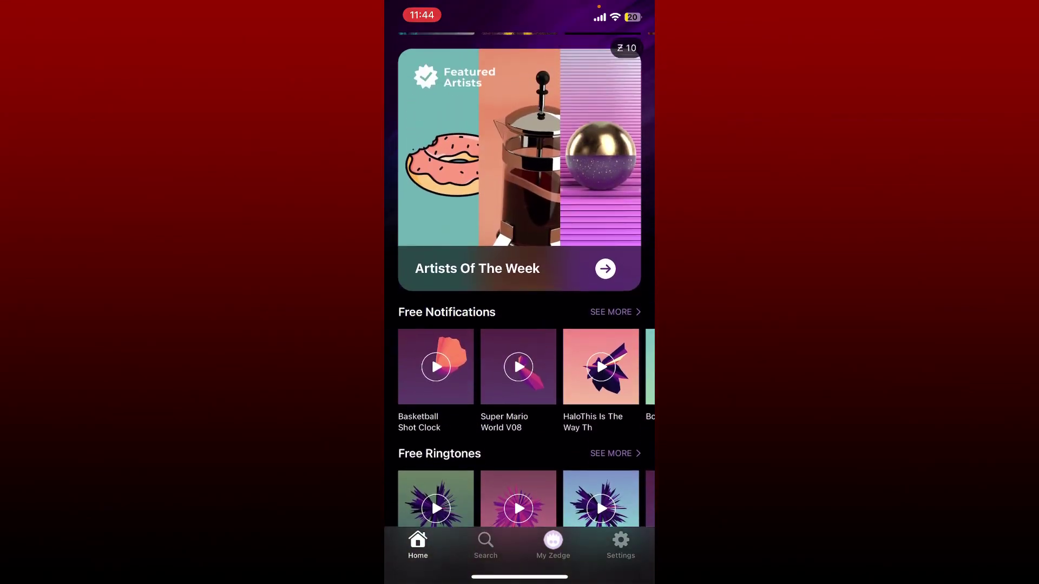
{"action": "scroll", "coordinate": [519, 325], "scroll_direction": "down", "scroll_amount": 2}
{"action": "scroll", "coordinate": [520, 324], "scroll_direction": "down", "scroll_amount": 8}
{"action": "scroll", "coordinate": [520, 325], "scroll_direction": "down", "scroll_amount": 8}
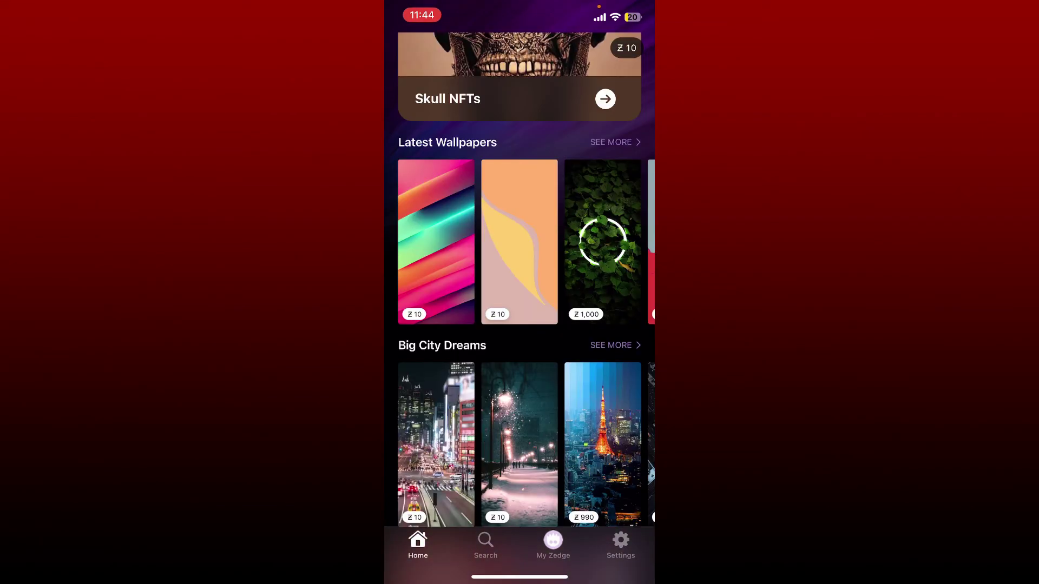
{"action": "scroll", "coordinate": [520, 325], "scroll_direction": "down", "scroll_amount": 5}
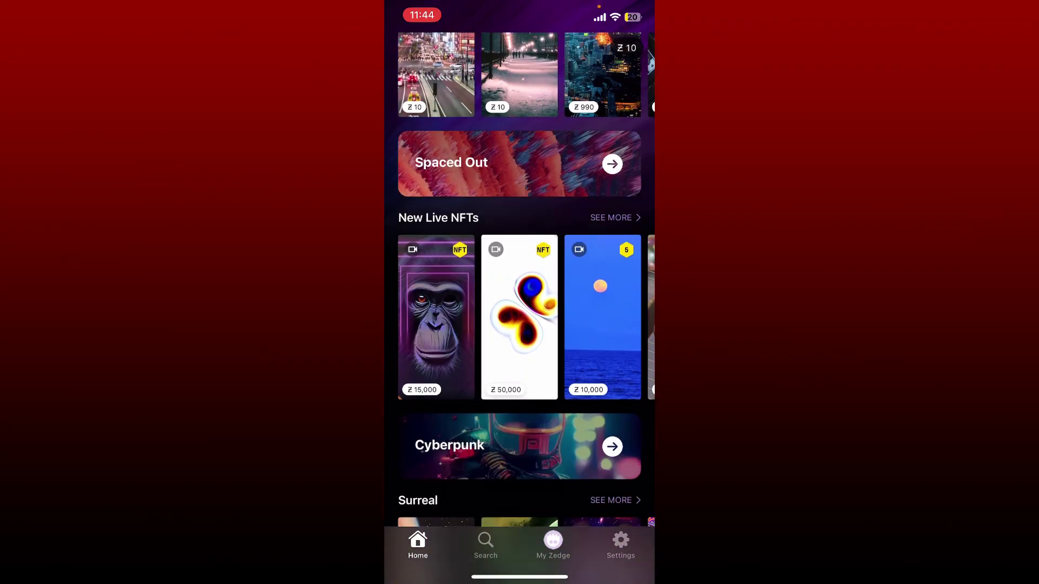
{"action": "scroll", "coordinate": [520, 325], "scroll_direction": "down", "scroll_amount": 2}
{"action": "left_click_drag", "start_coordinate": [519, 578], "coordinate": [520, 365]}
{"action": "mouse_move", "coordinate": [585, 325]}
{"action": "left_mouse_down"}
{"action": "mouse_move", "coordinate": [454, 325]}
{"action": "mouse_move", "coordinate": [584, 325]}
{"action": "left_mouse_up"}
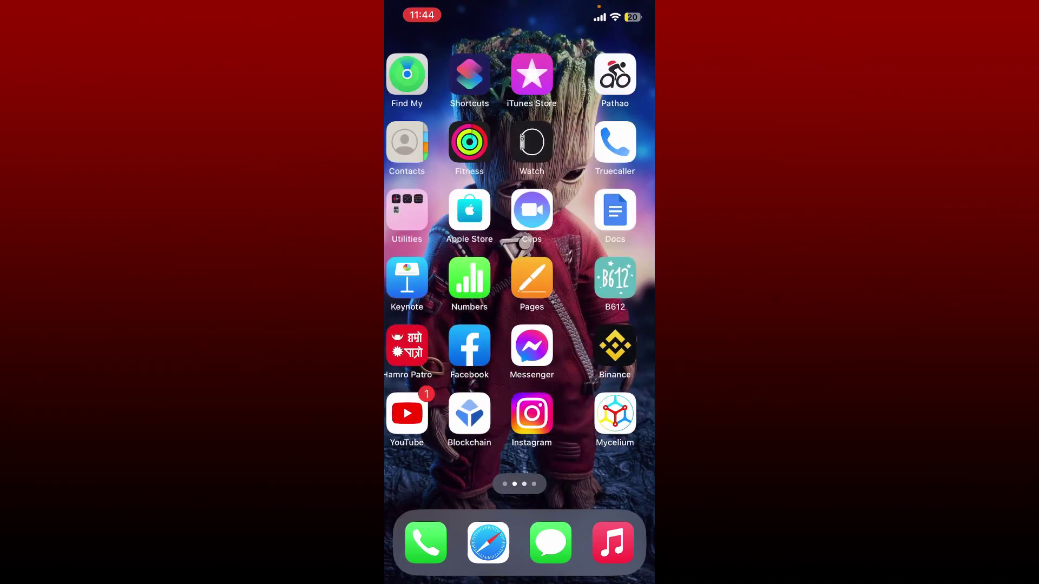